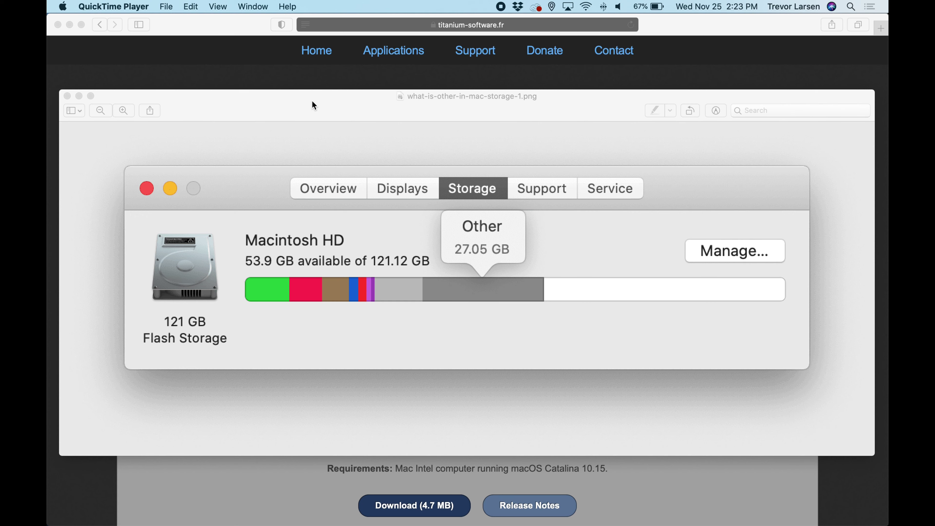
Step: Bring the OnyX web page forward and review the OnyX versions offered for each macOS release
left_click_drag(248, 109, 265, 169)
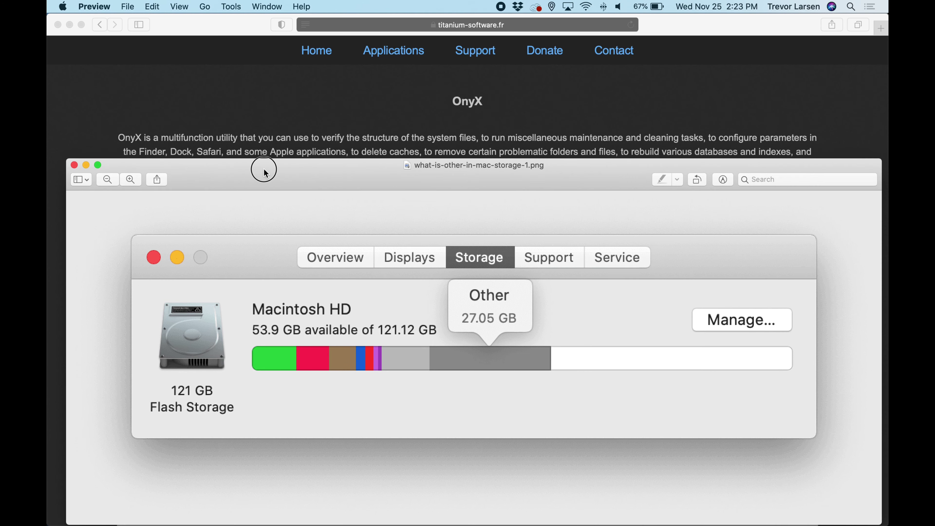
left_click(319, 135)
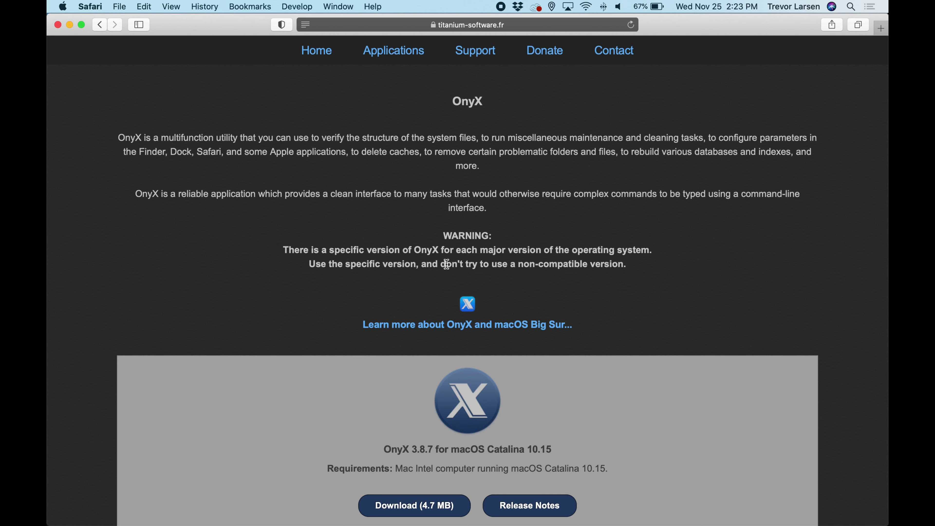
scroll(560, 225, "down", 2)
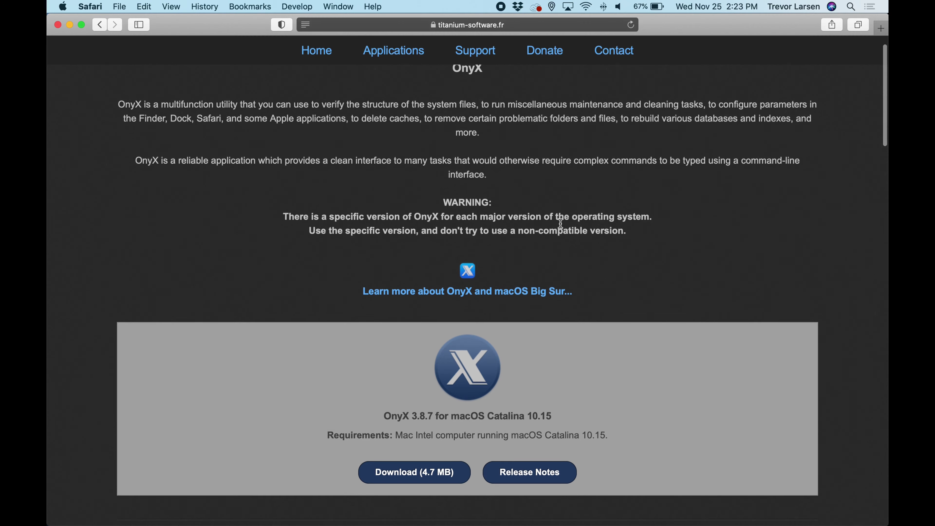
scroll(561, 223, "up", 2)
scroll(560, 223, "down", 4)
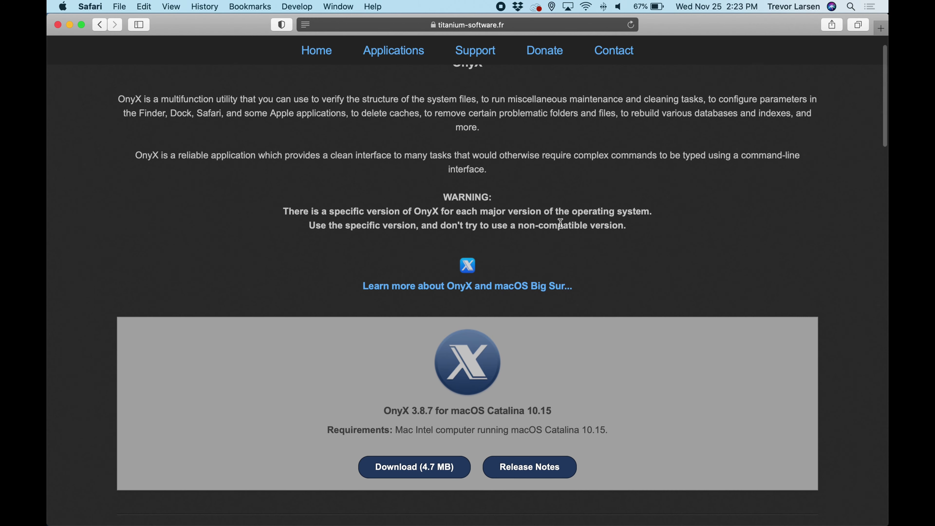
scroll(637, 276, "down", 5)
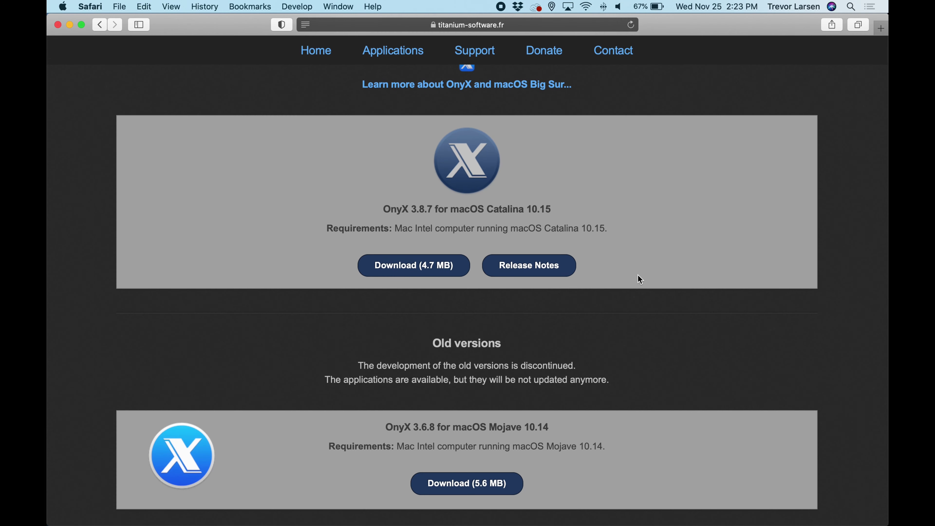
scroll(638, 277, "down", 1)
scroll(658, 254, "down", 10)
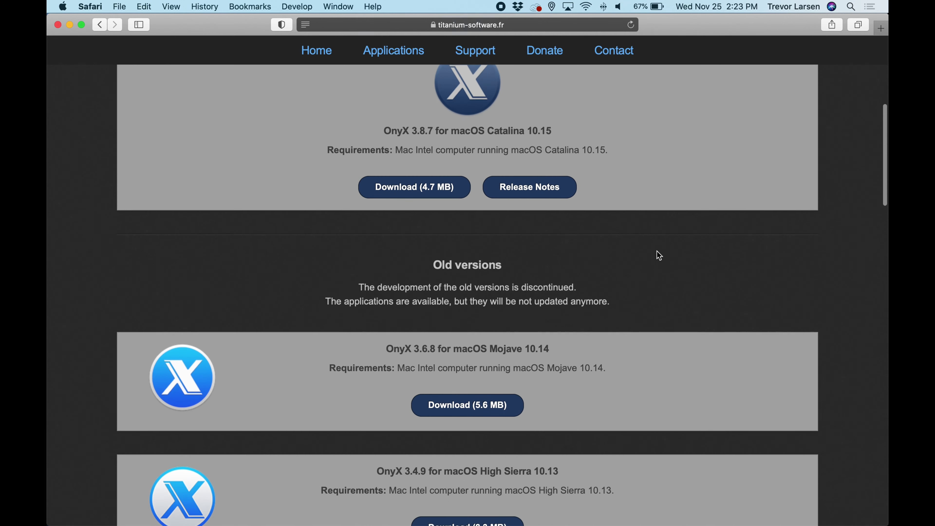
scroll(658, 255, "down", 18)
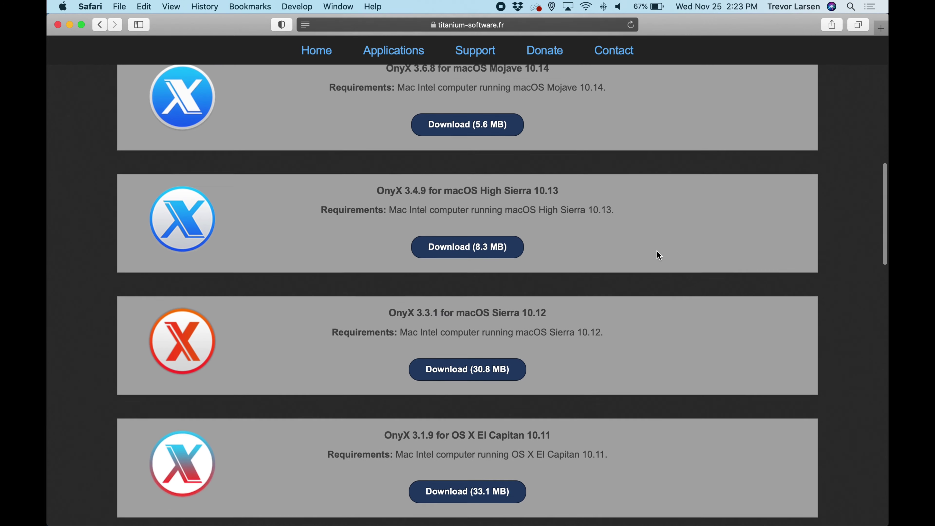
scroll(658, 255, "down", 20)
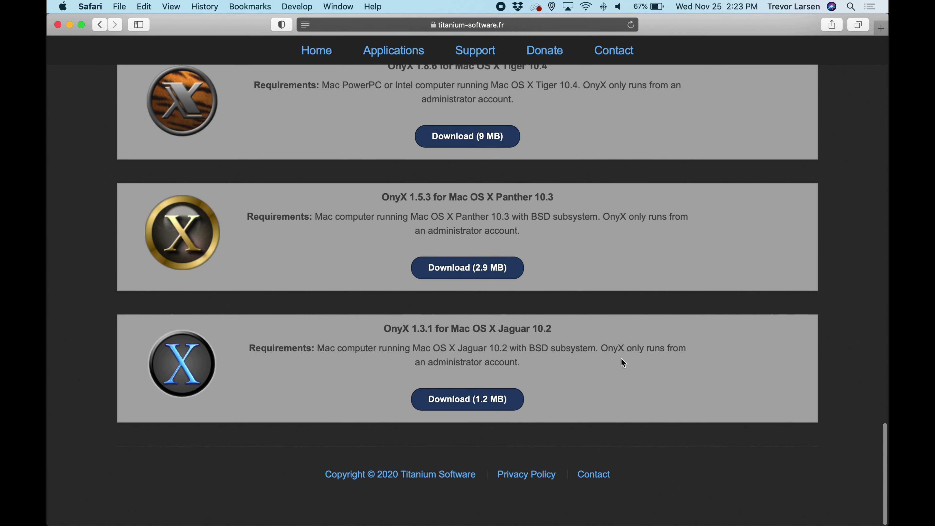
scroll(636, 251, "up", 20)
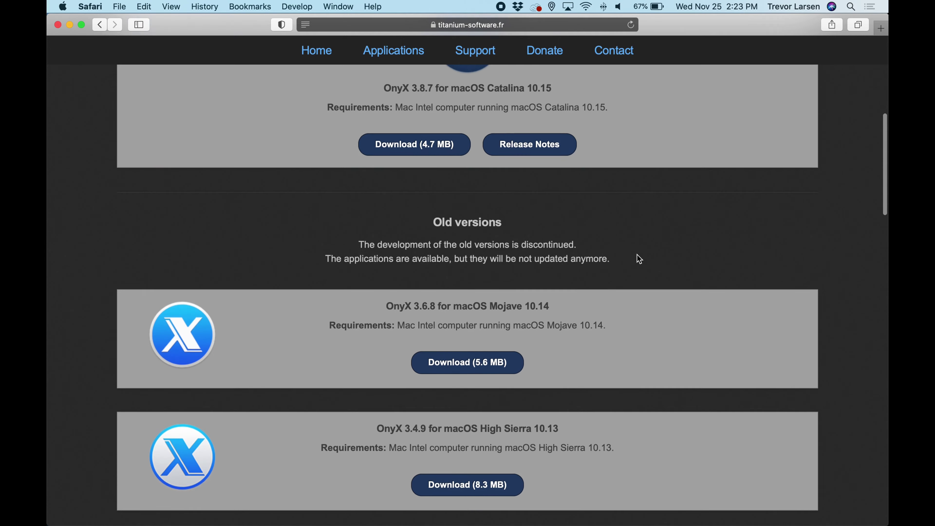
scroll(636, 256, "down", 6)
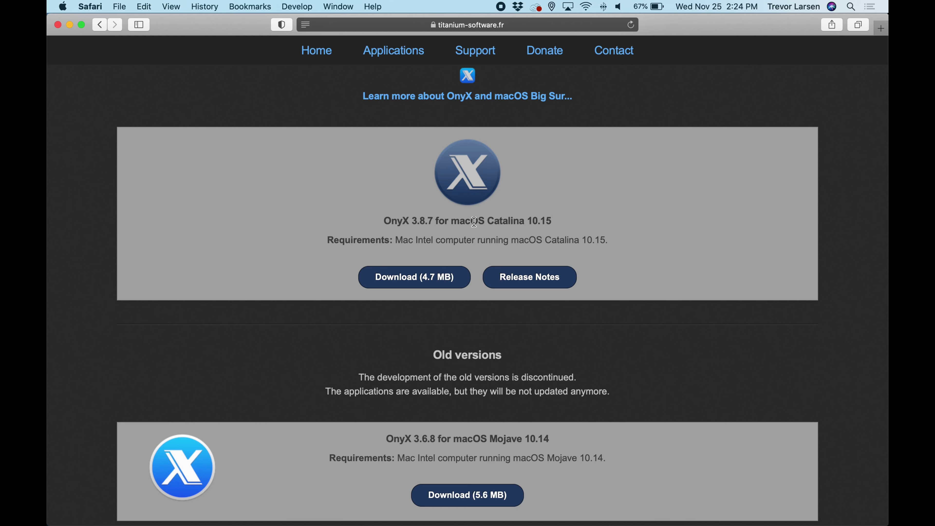
scroll(565, 236, "up", 2)
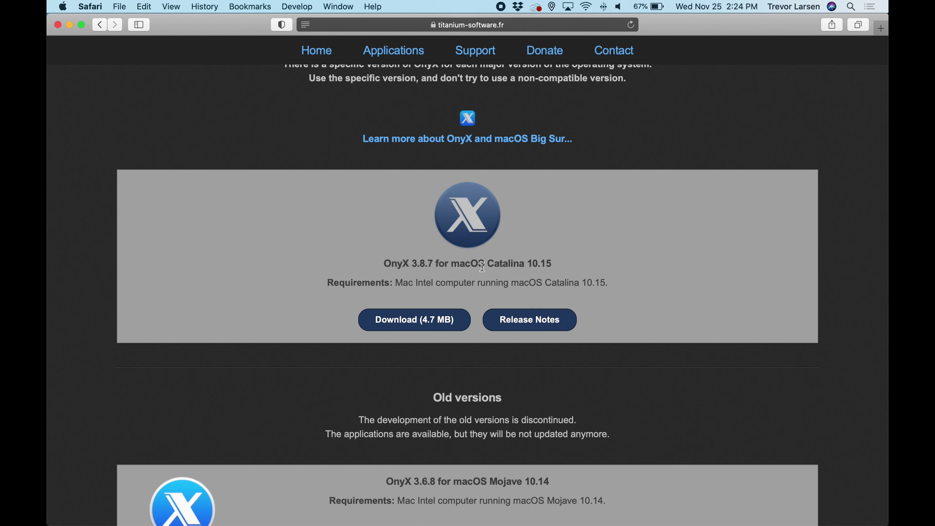
scroll(628, 263, "down", 5)
scroll(640, 221, "up", 2)
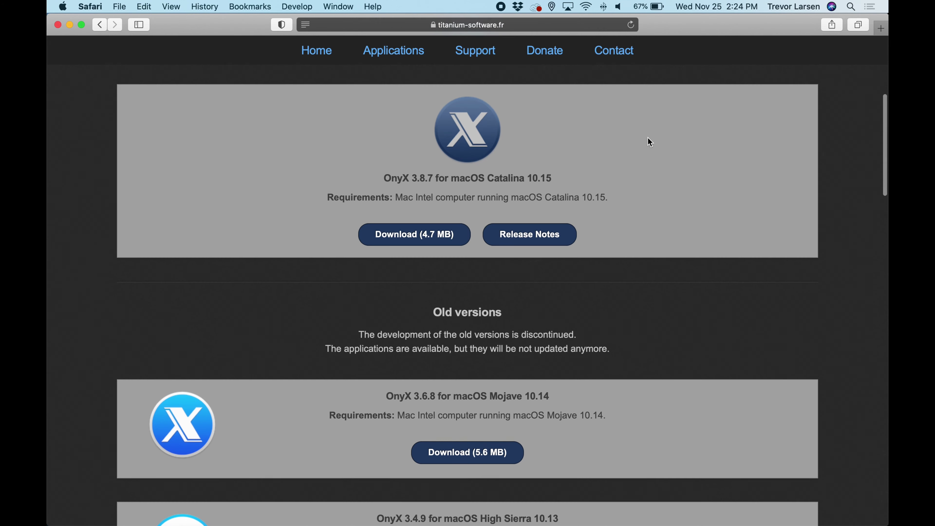
Step: Download OnyX 3.8.7 for macOS Catalina 10.15 as OnyX.dmg to the Downloads folder, replacing the existing copy
scroll(515, 184, "down", 1)
left_click(410, 230)
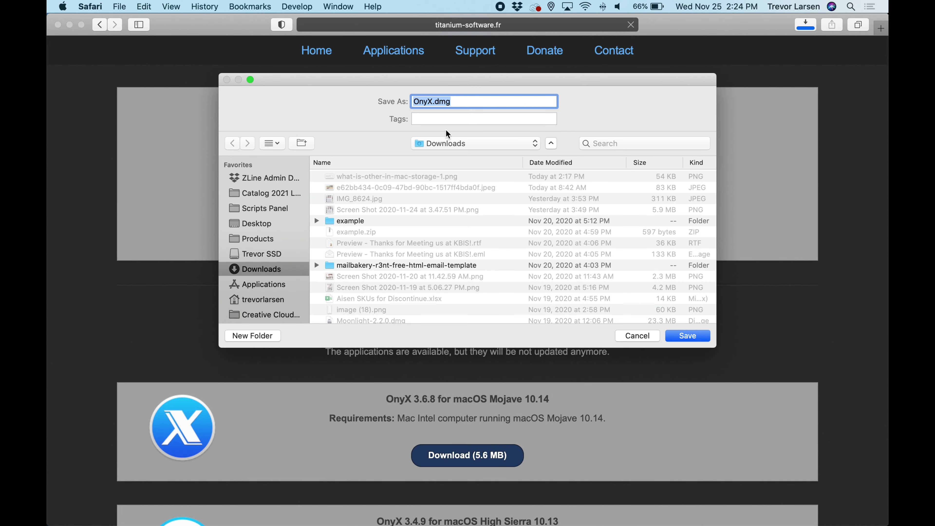
left_click(695, 336)
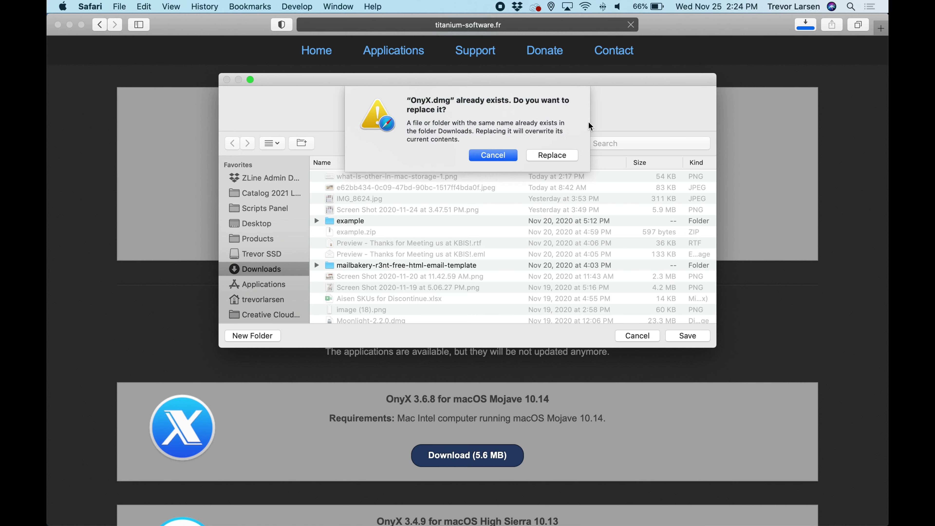
left_click(553, 156)
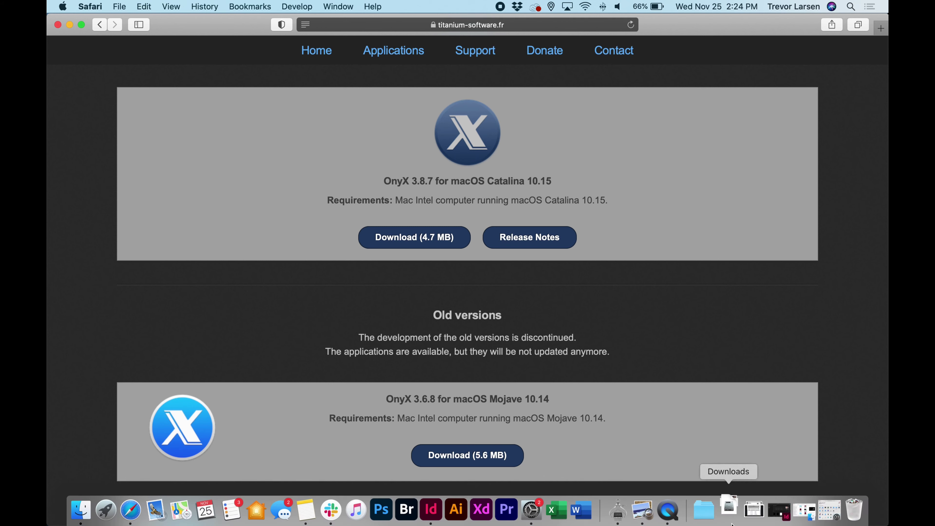
Step: Open the downloaded OnyX.dmg and agree to its software license agreement
left_click(733, 518)
left_click(734, 500)
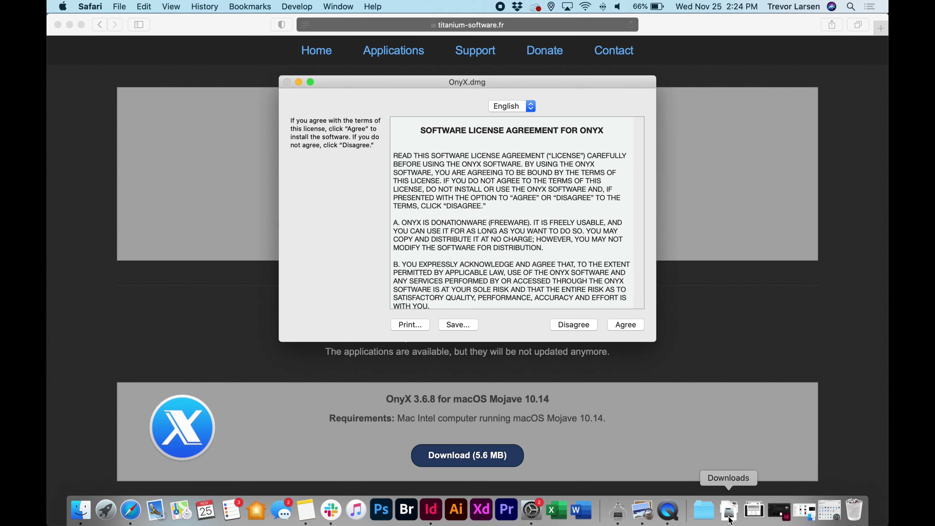
left_click(730, 511)
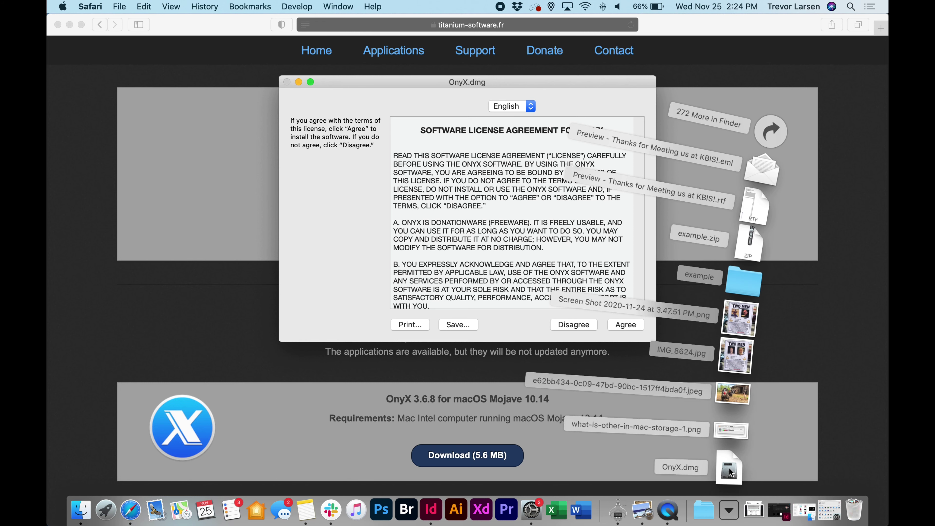
left_click(376, 314)
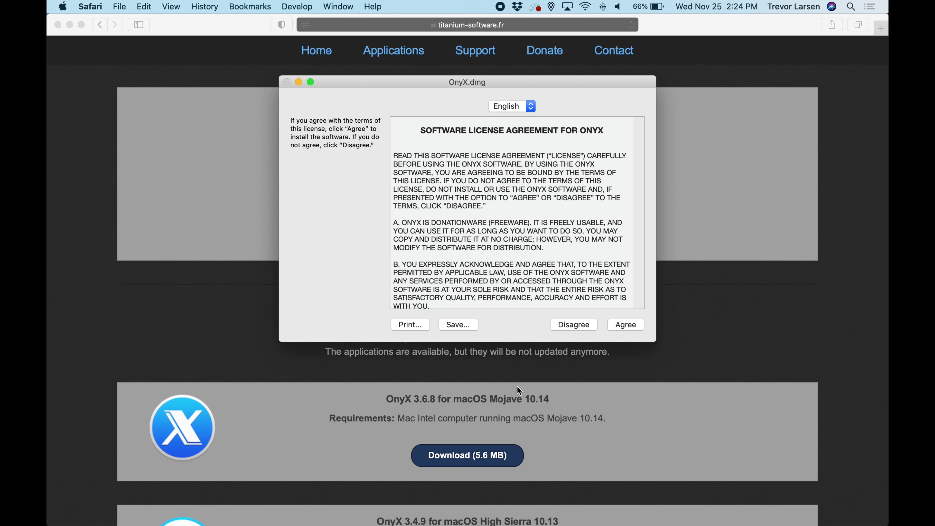
left_click(625, 326)
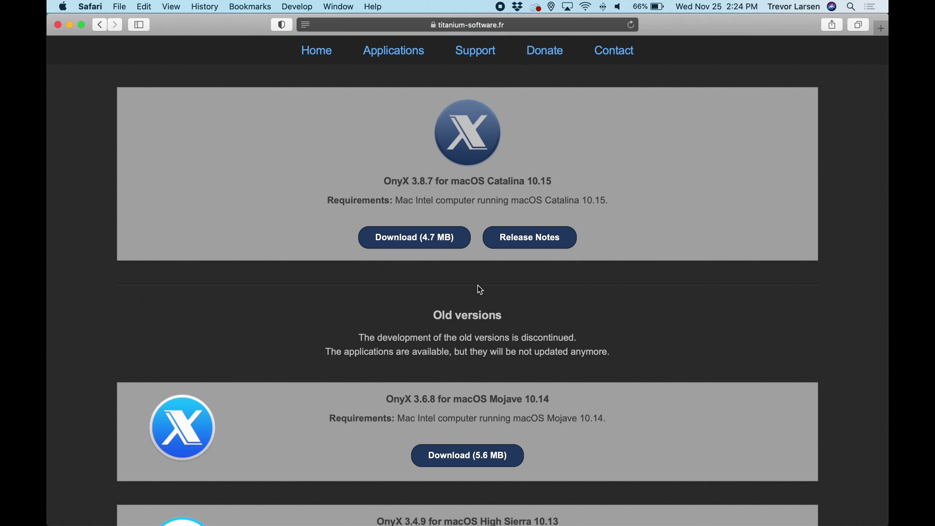
Step: Install OnyX.app from the disk image into the Applications folder, replacing the existing item
left_click(215, 168)
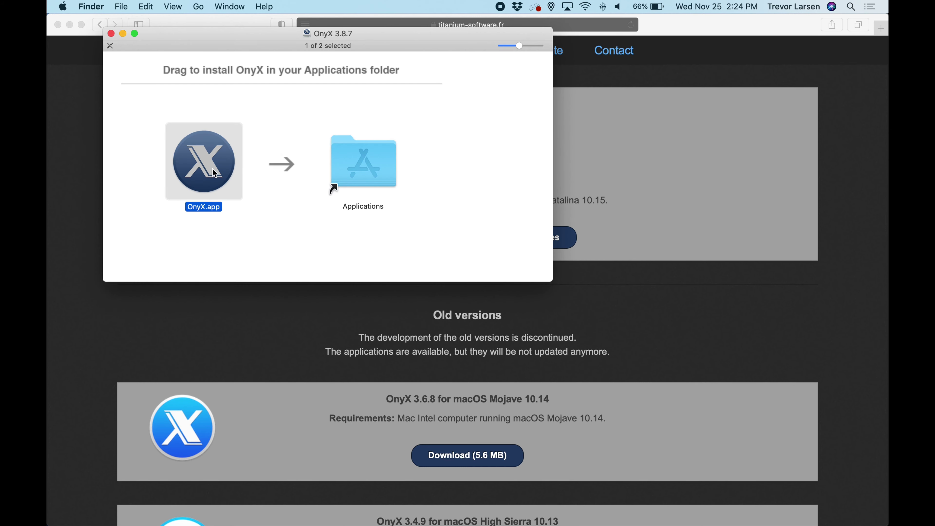
left_click_drag(215, 170, 409, 182)
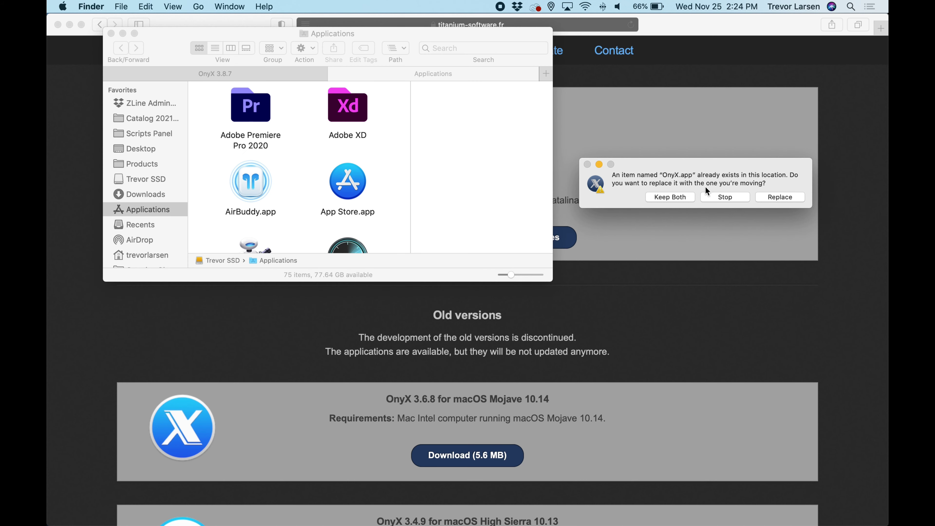
left_click(780, 198)
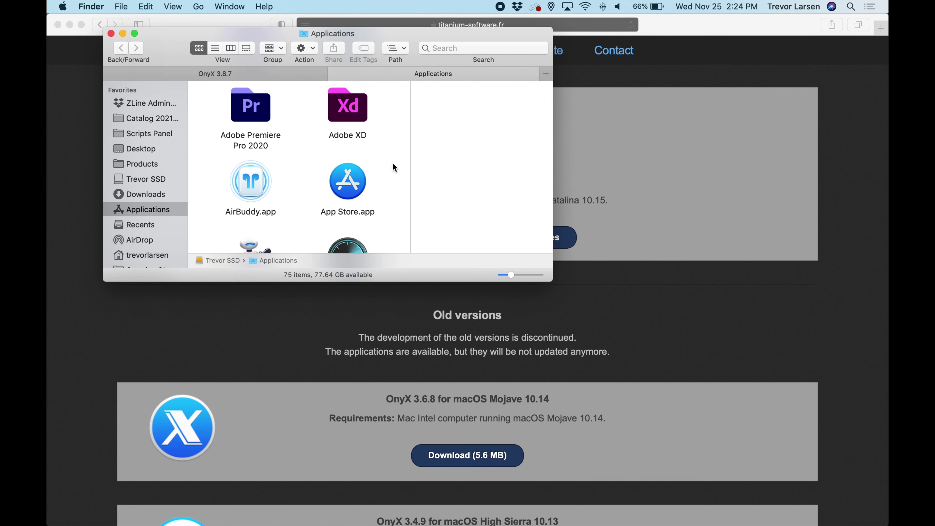
Step: Find OnyX.app in the Applications folder and launch it
scroll(394, 168, "down", 6)
scroll(393, 168, "down", 10)
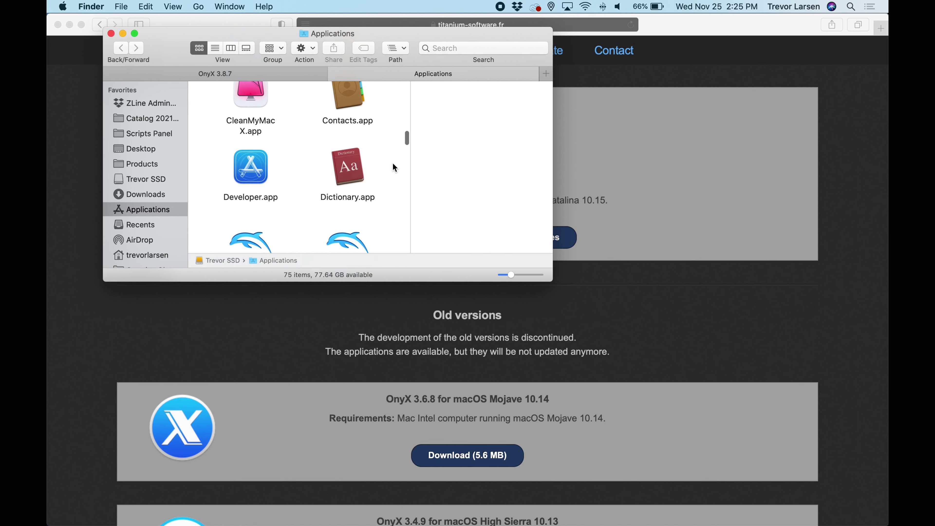
scroll(394, 168, "down", 8)
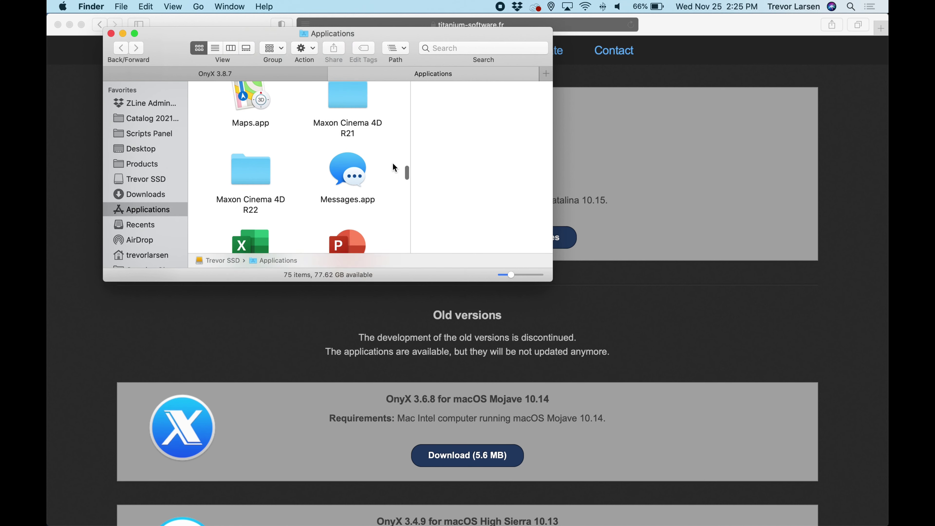
scroll(394, 167, "down", 8)
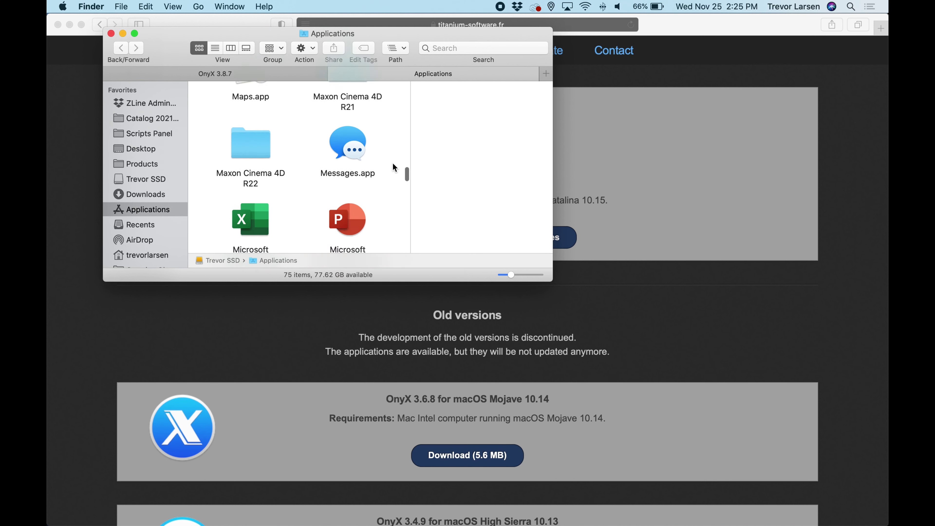
scroll(393, 163, "down", 5)
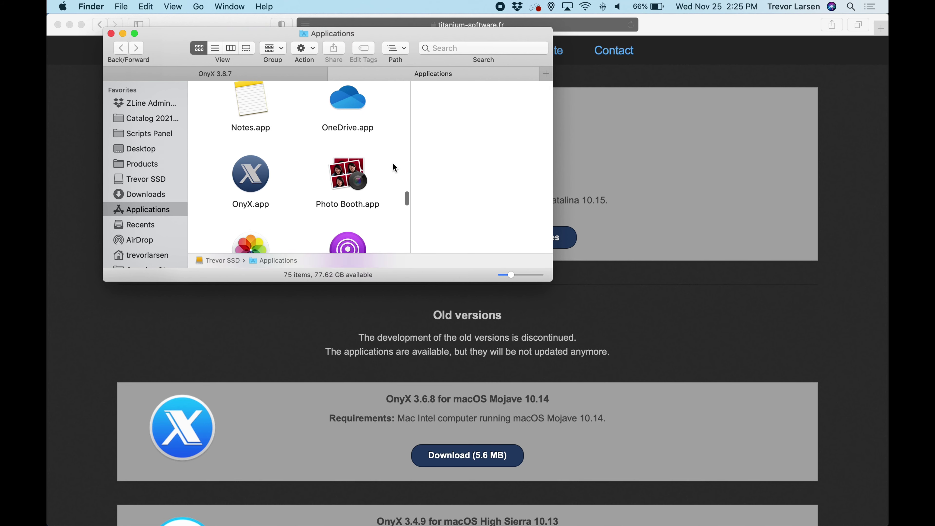
left_click(276, 180)
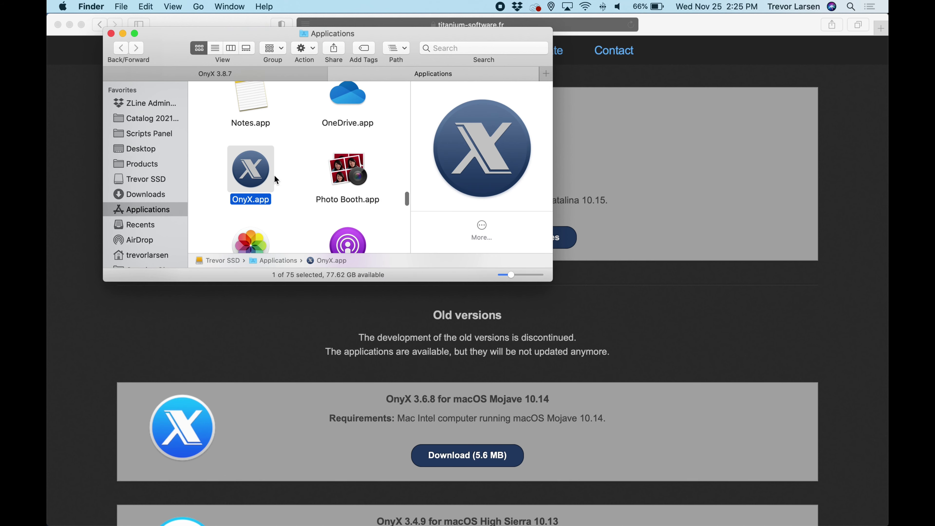
double_click(262, 170)
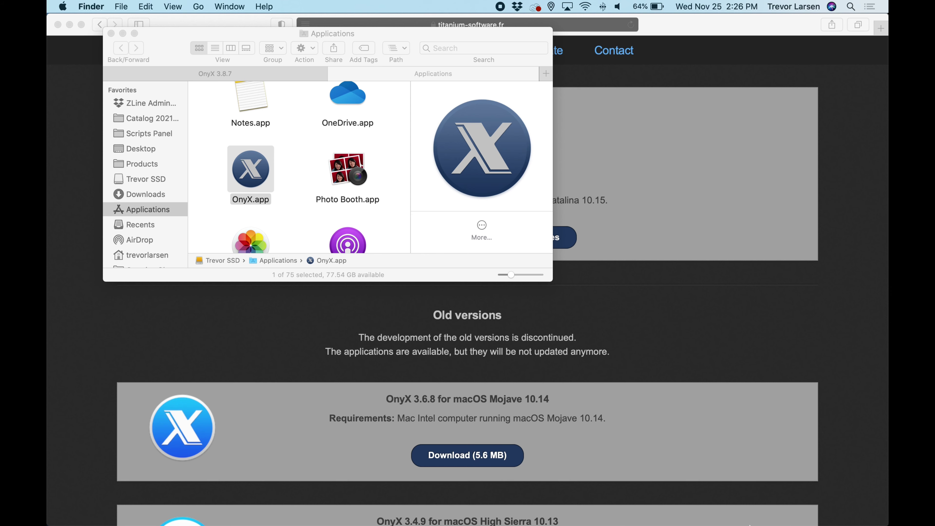
Step: Enter the administrator account password to grant OnyX administrator privileges
mouse_move(806, 516)
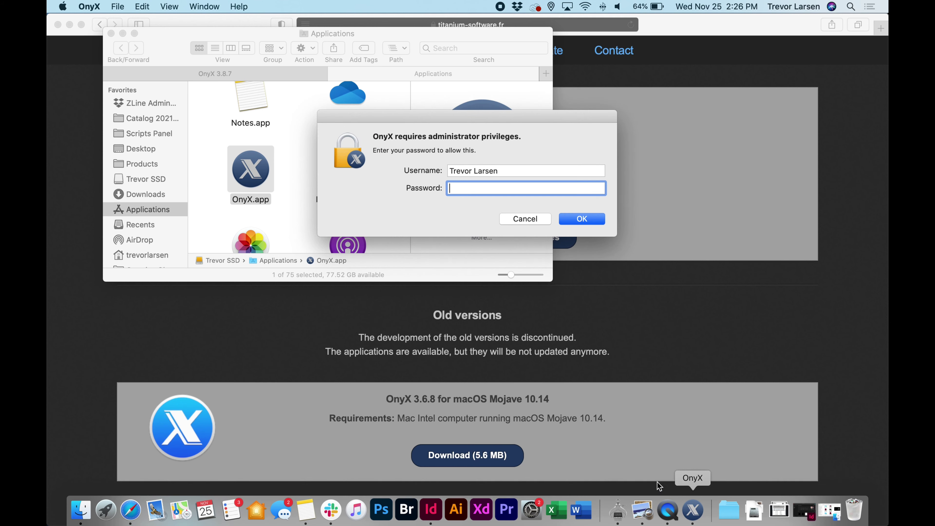
type("••")
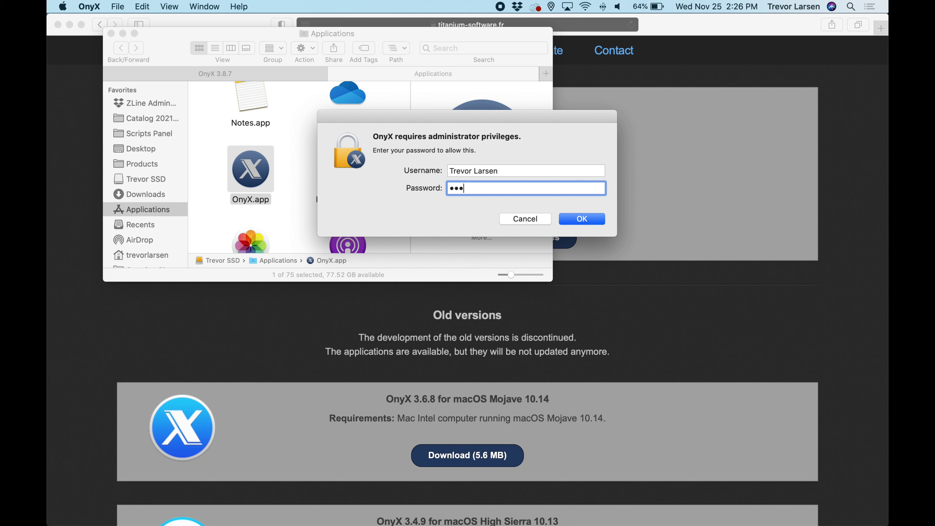
type("•••••")
key("Return")
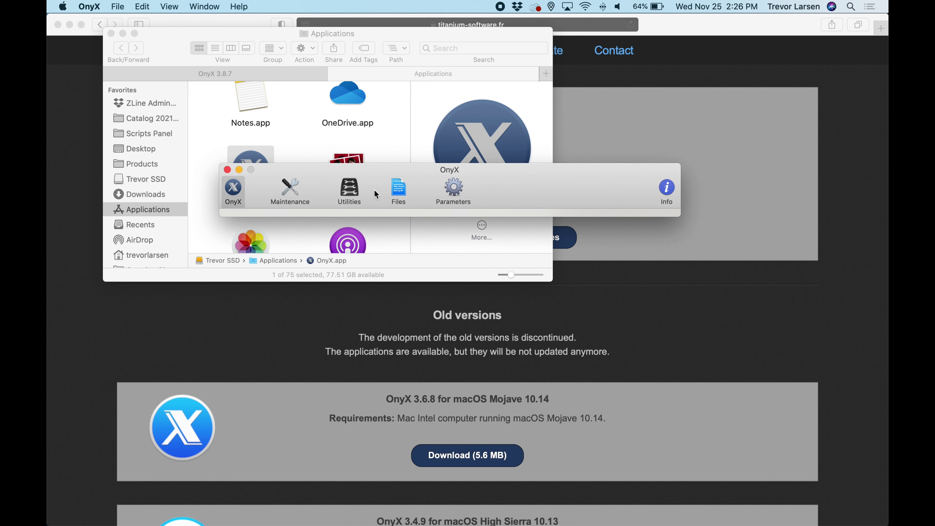
Step: Open the Full Disk Access list in the Privacy settings of System Preferences' Security & Privacy
mouse_move(642, 515)
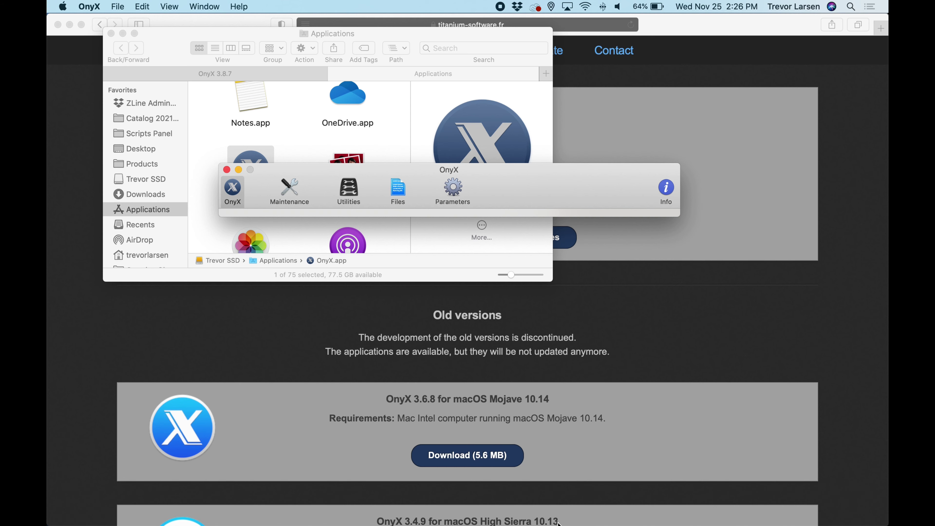
left_click(539, 514)
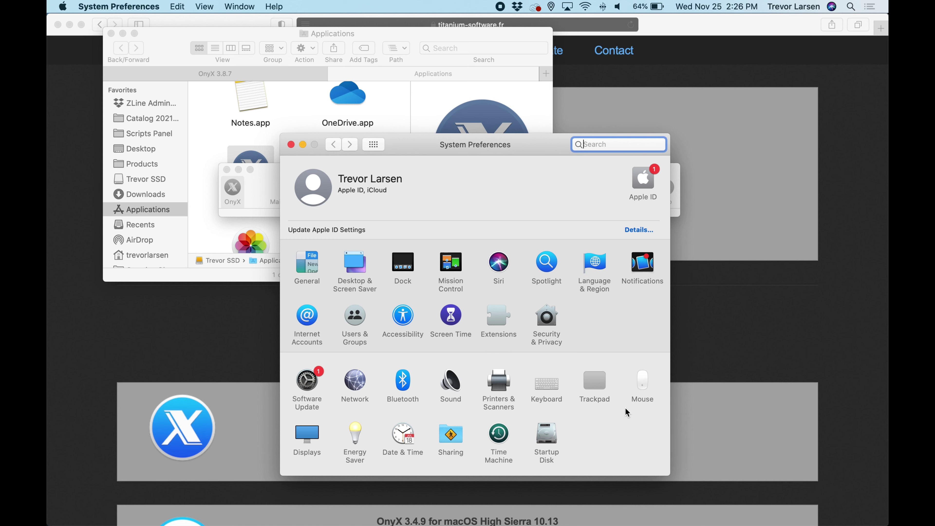
left_click(556, 324)
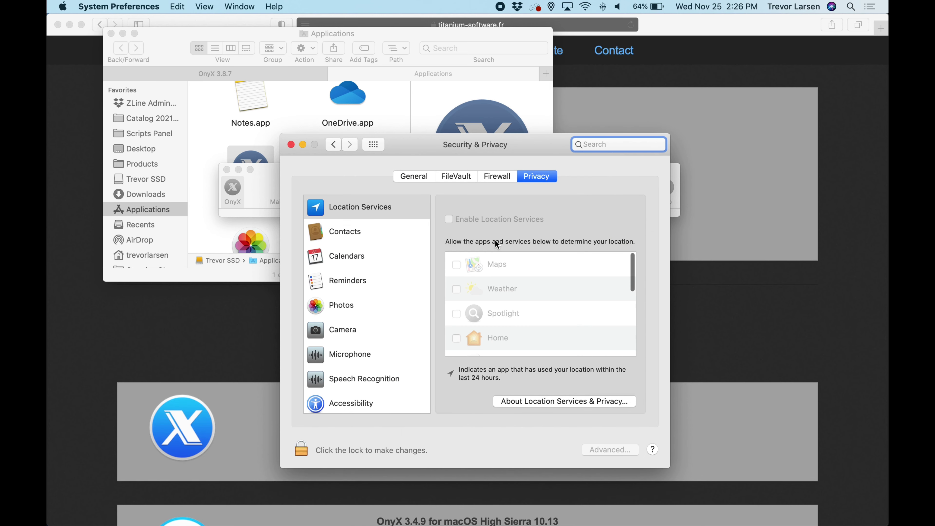
left_click(535, 175)
scroll(366, 310, "down", 5)
scroll(366, 310, "down", 2)
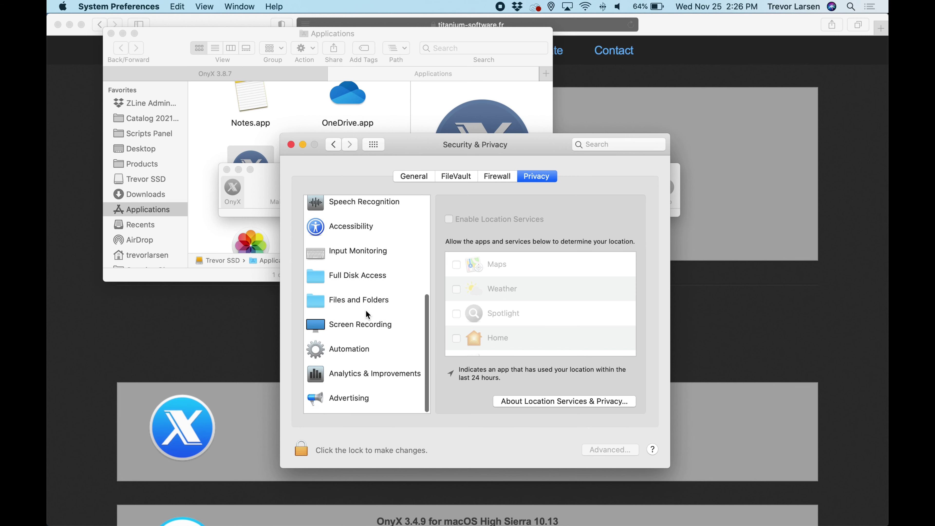
left_click(361, 283)
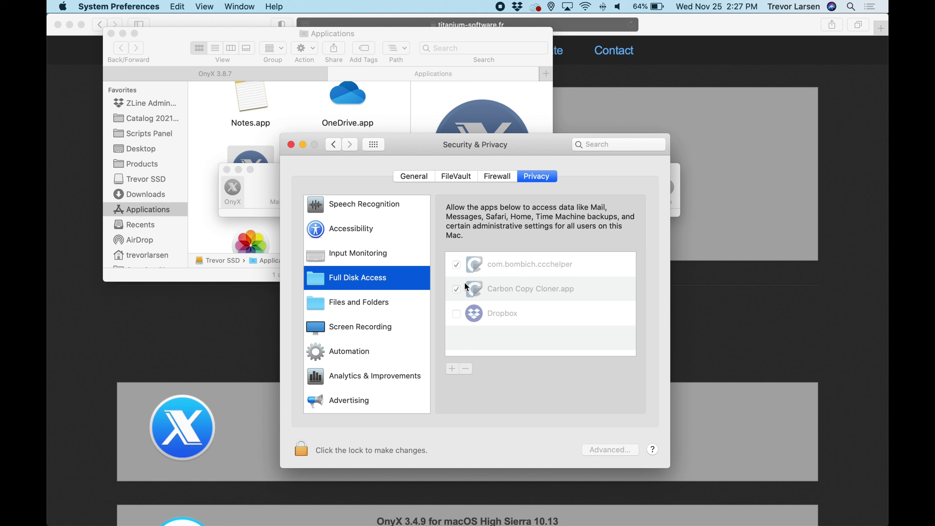
Step: Unlock the Security & Privacy settings for changes by entering the administrator account password
left_click(302, 451)
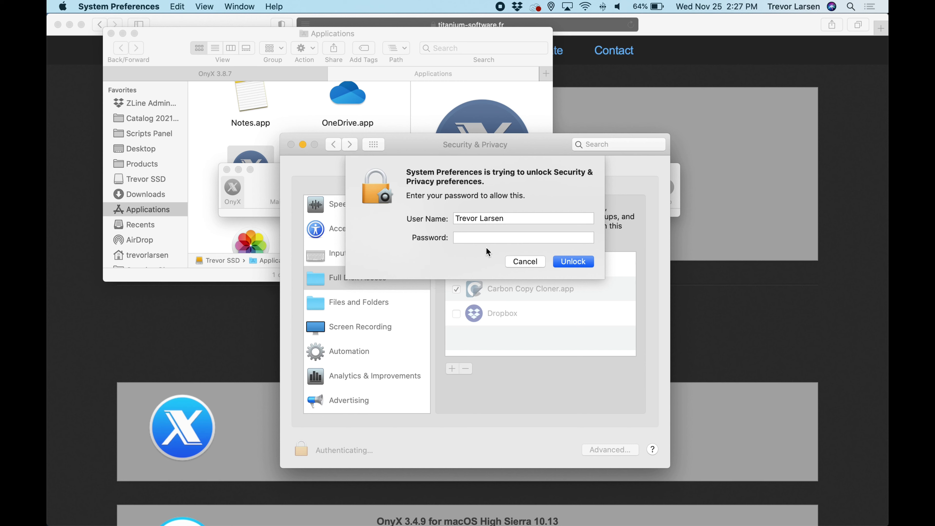
type("••••••••")
key("Return")
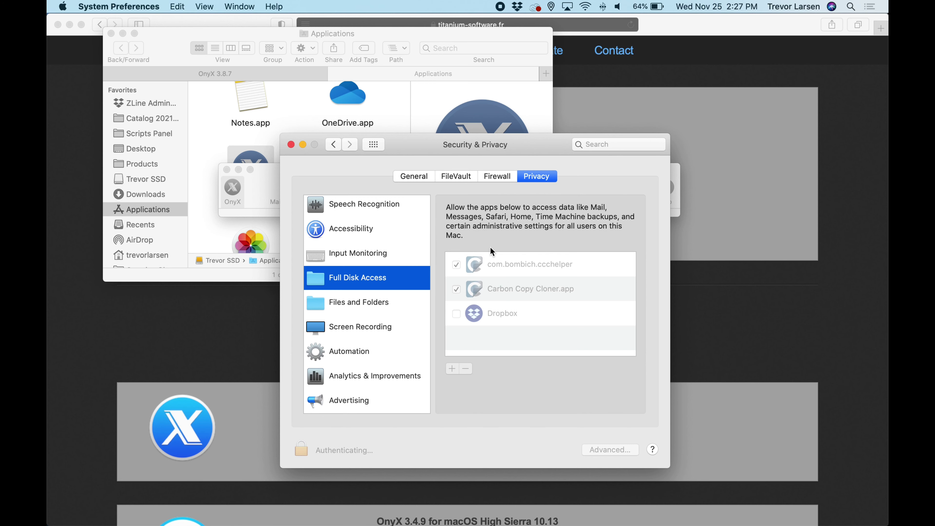
left_click(469, 337)
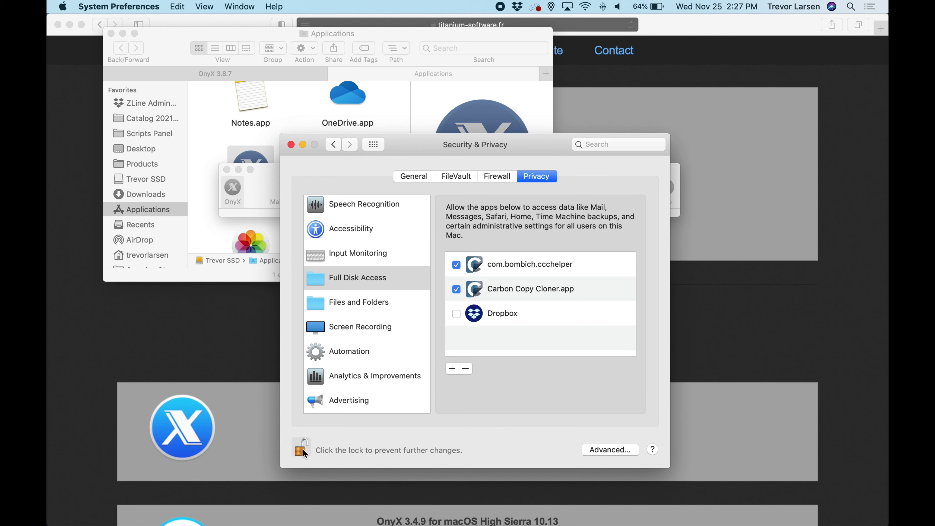
Step: Switch to OnyX, show its maintenance tasks and enable deletion of Time Machine local snapshots
left_click_drag(391, 151, 578, 167)
left_click(411, 172)
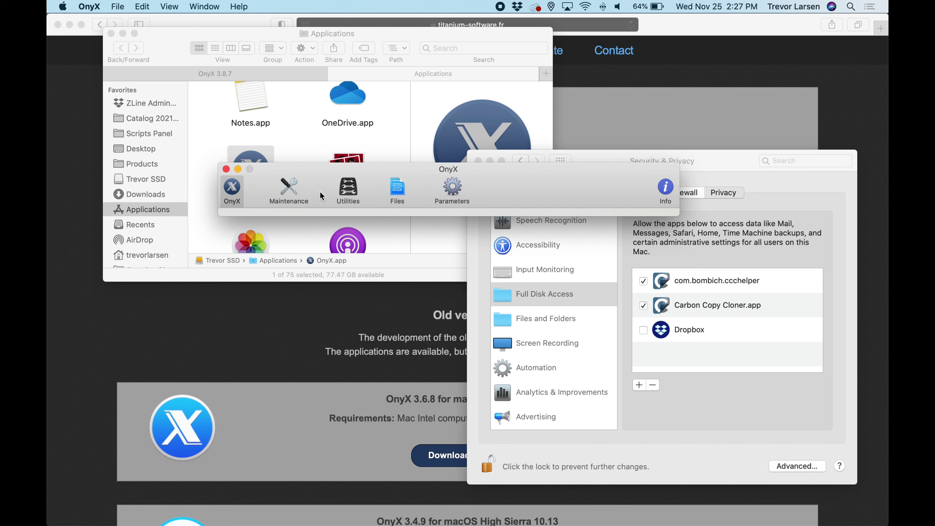
left_click(290, 189)
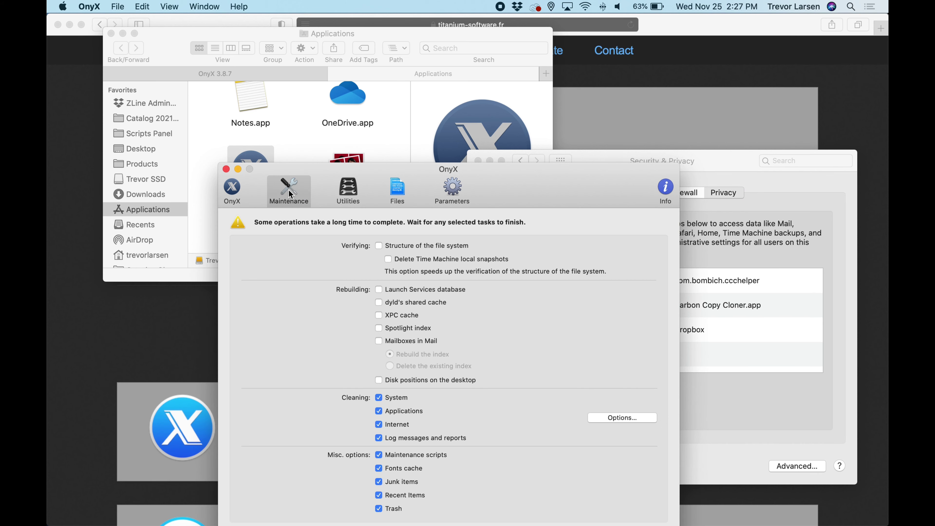
left_click_drag(538, 184, 537, 87)
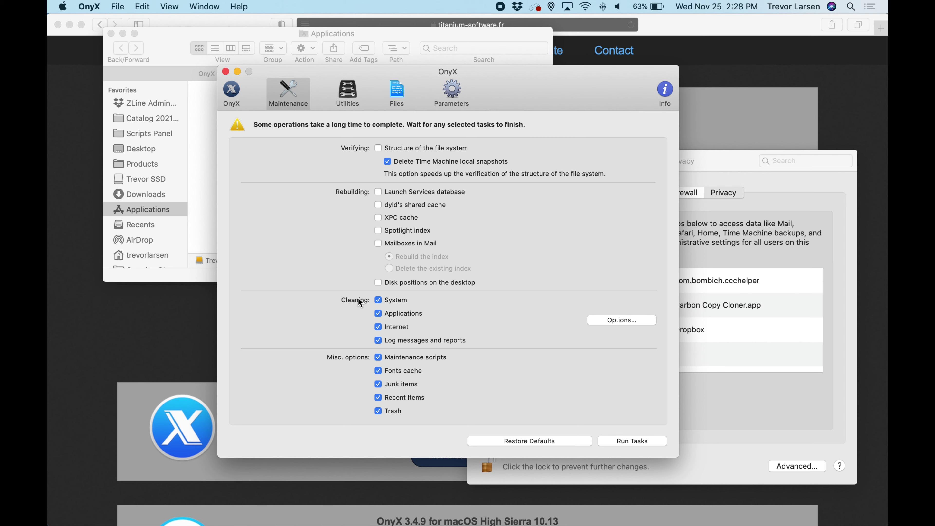
Step: Review the detailed cleaning options, keep them as set, and exclude Trash from the maintenance tasks
left_click(622, 321)
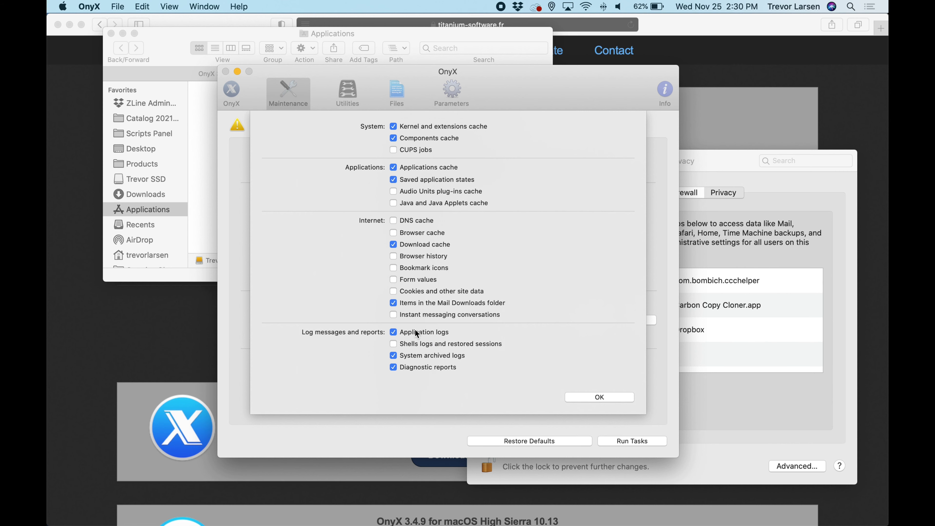
left_click(618, 400)
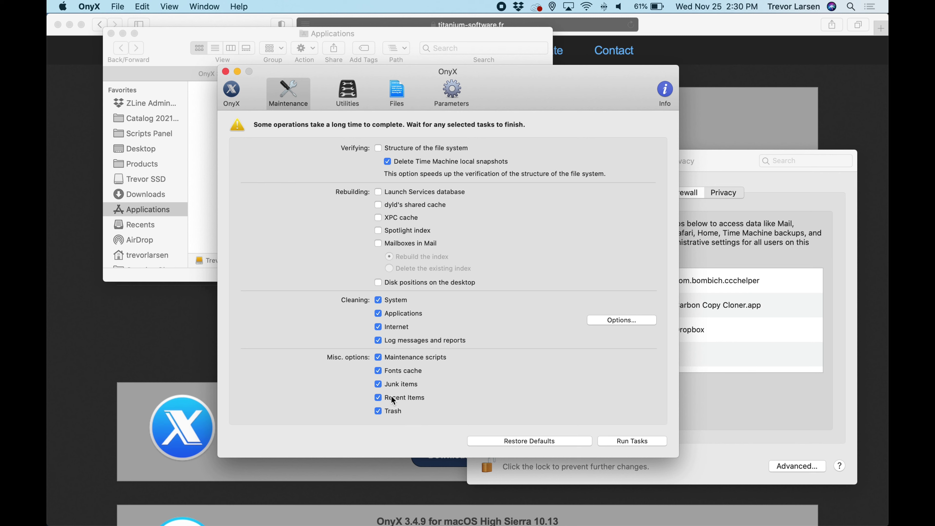
left_click(384, 409)
Step: Open the Mac's system information to view the storage usage of its drives
left_click(64, 7)
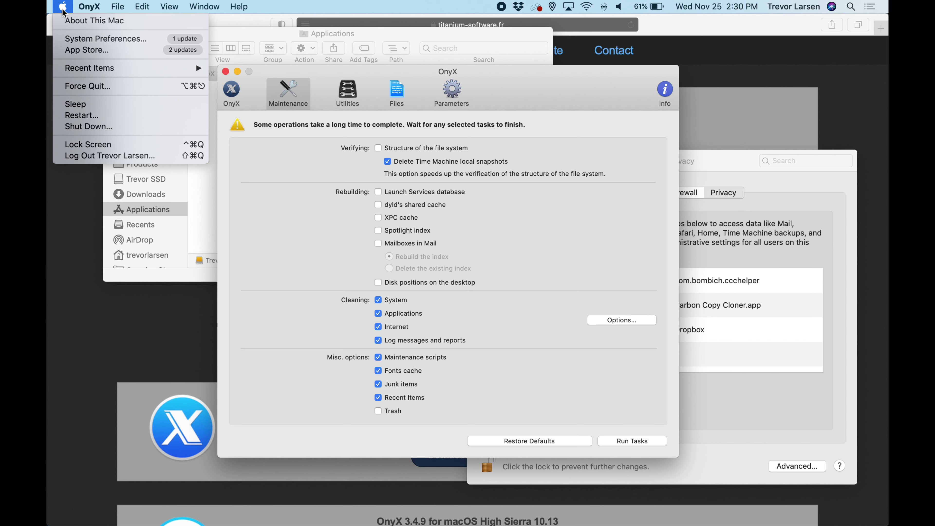
left_click(70, 21)
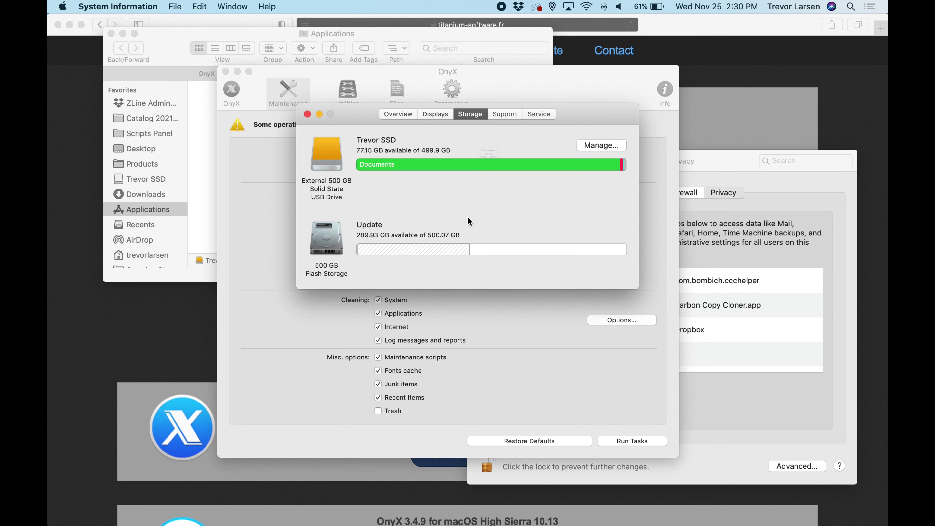
left_click(516, 200)
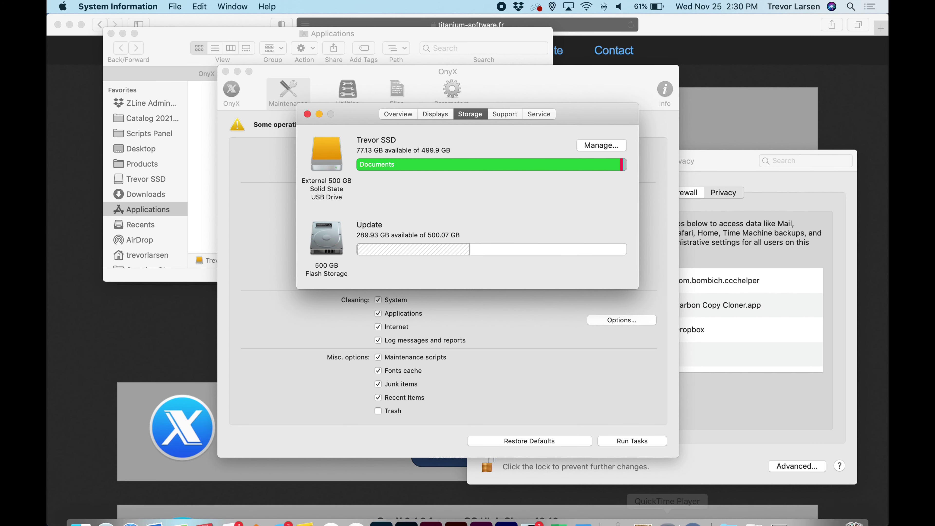
Step: Compare the Mac's storage breakdown with the "Other" category in what-is-other-in-mac-storage-1.png, and return to OnyX
left_click(644, 512)
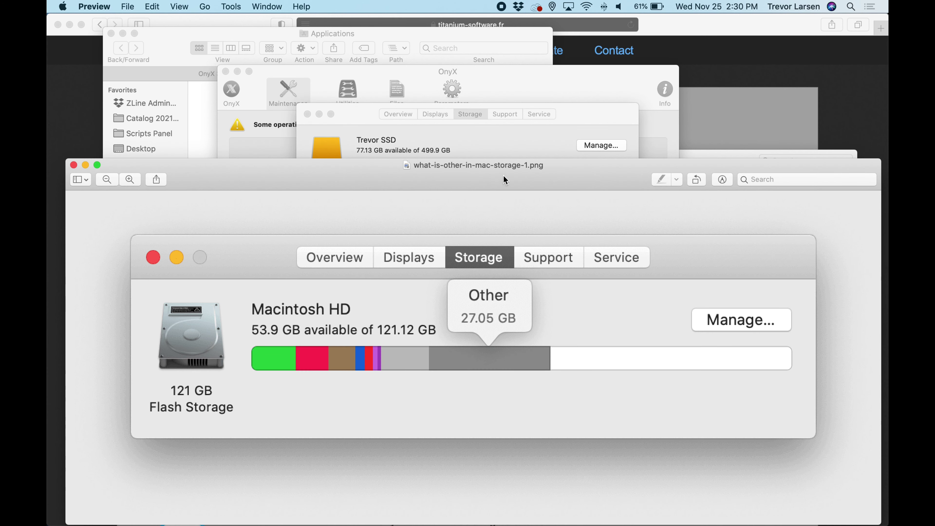
left_click_drag(503, 175, 461, 226)
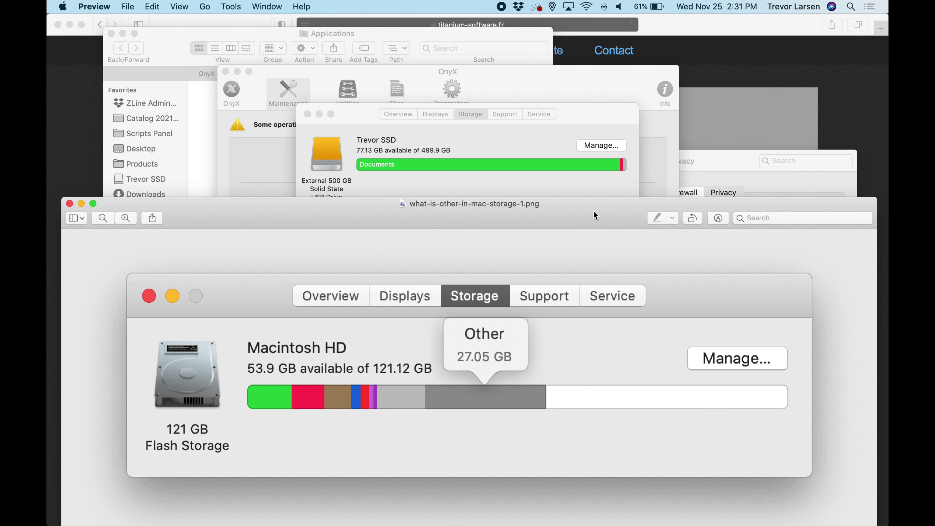
left_click_drag(596, 203, 604, 221)
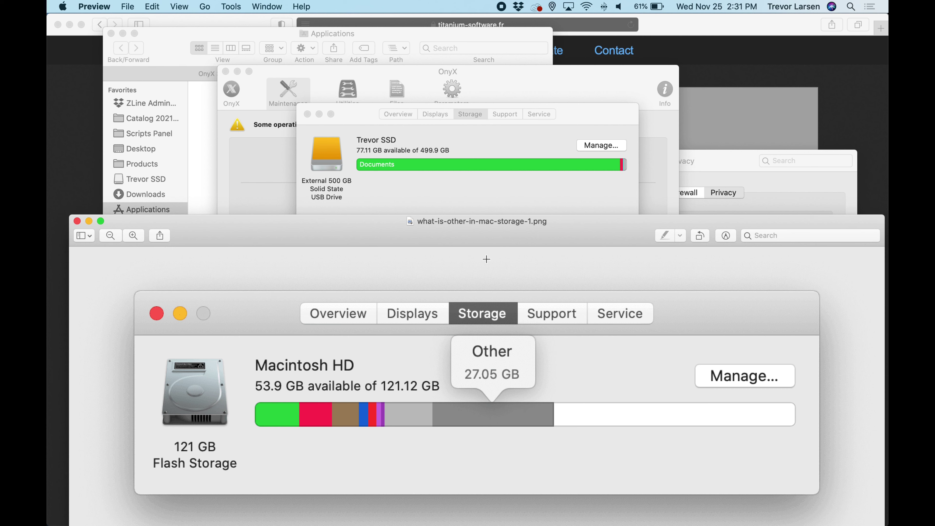
left_click(522, 163)
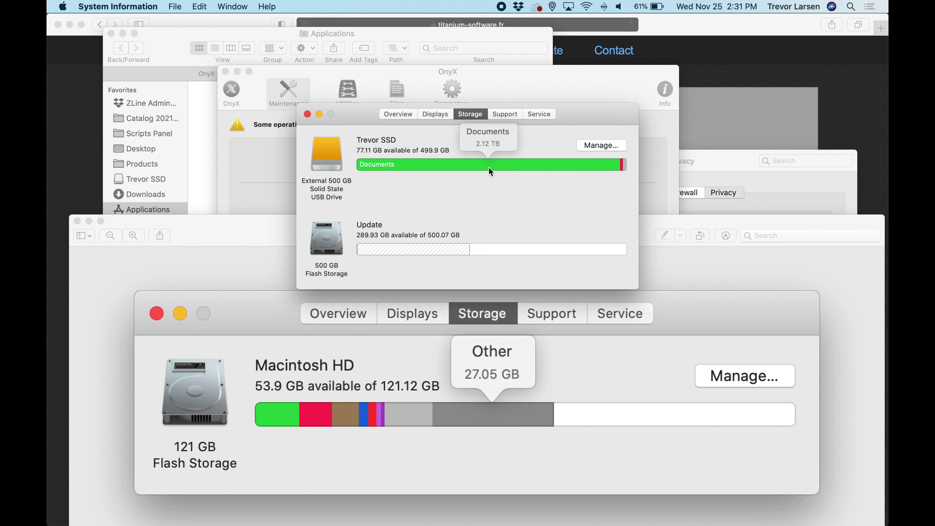
mouse_move(490, 165)
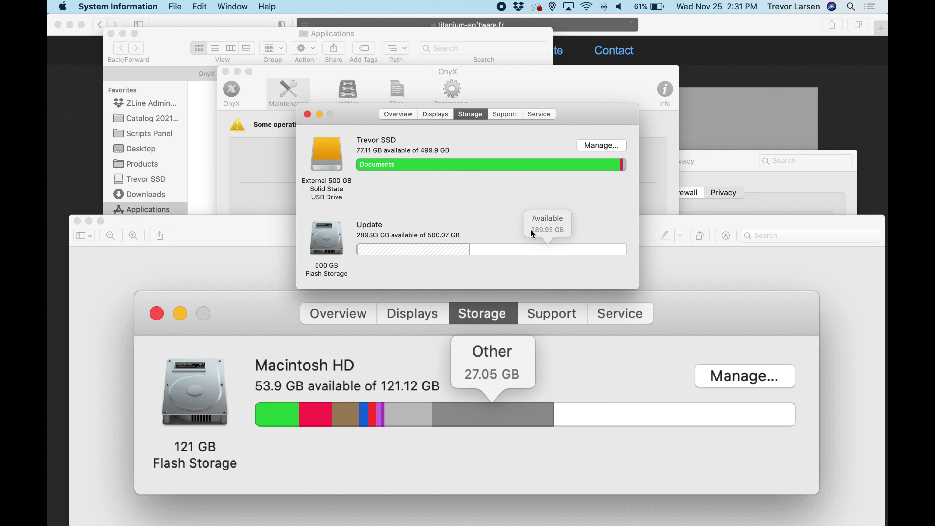
left_click(625, 225)
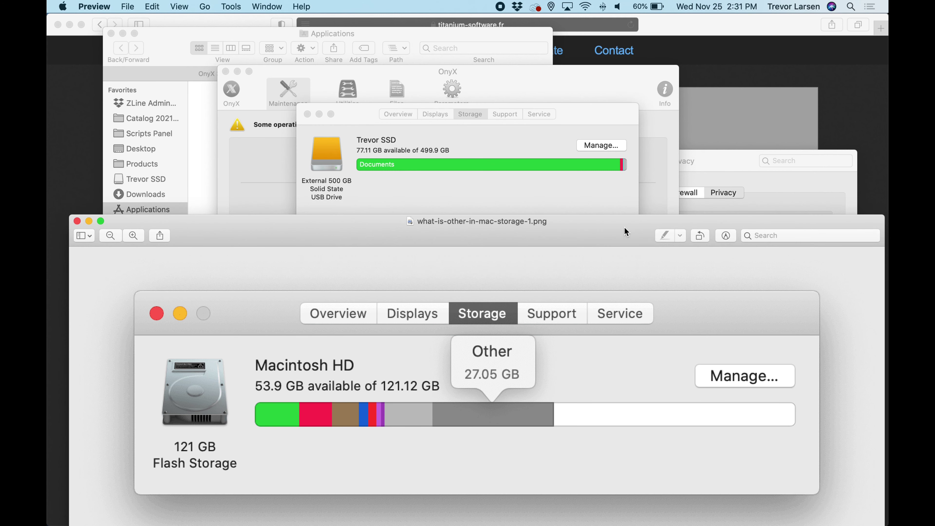
left_click_drag(624, 227, 627, 197)
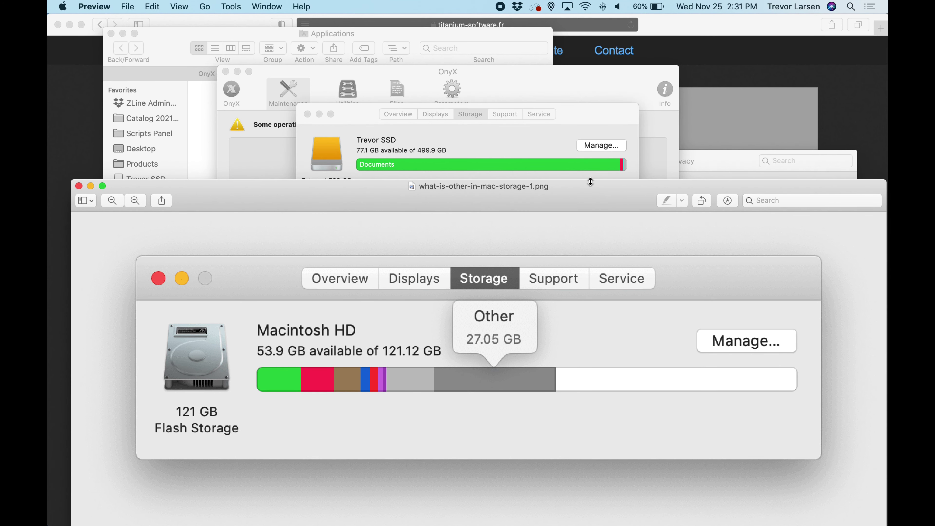
left_click(578, 114)
left_click(556, 88)
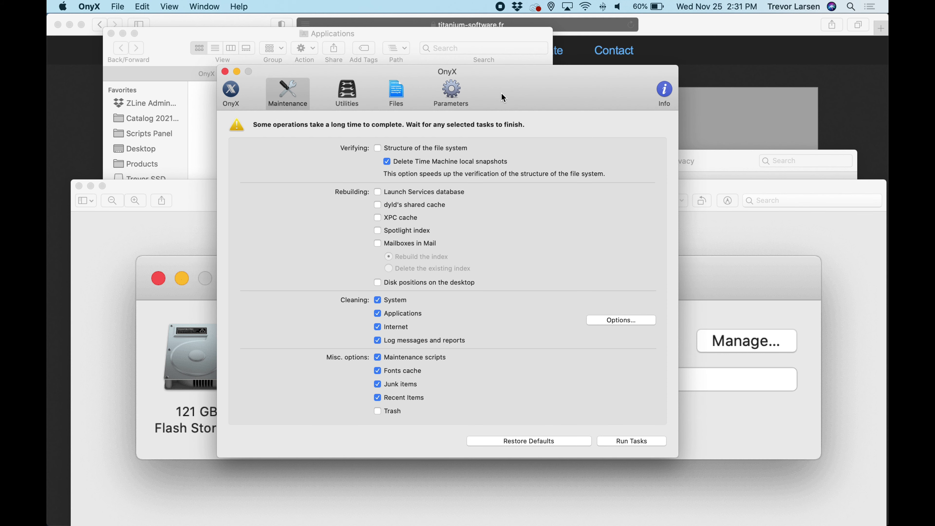
Step: Check the Full Disk Access list in Security & Privacy again and return to OnyX's maintenance tasks
mouse_move(603, 520)
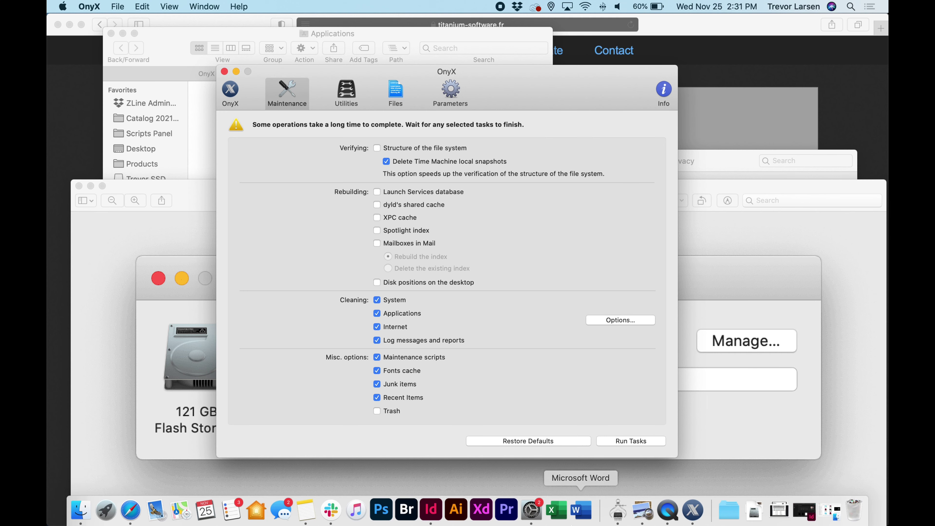
left_click(534, 517)
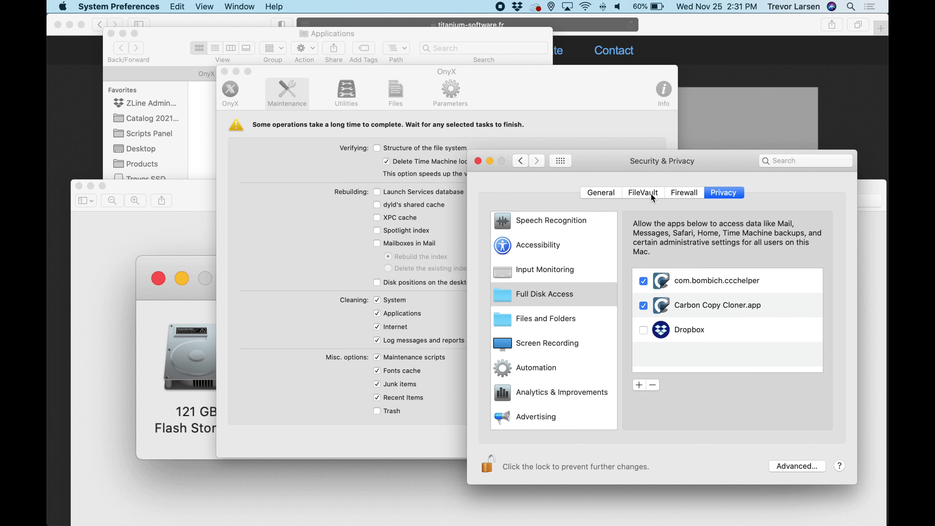
left_click_drag(629, 167, 549, 151)
left_click(412, 441)
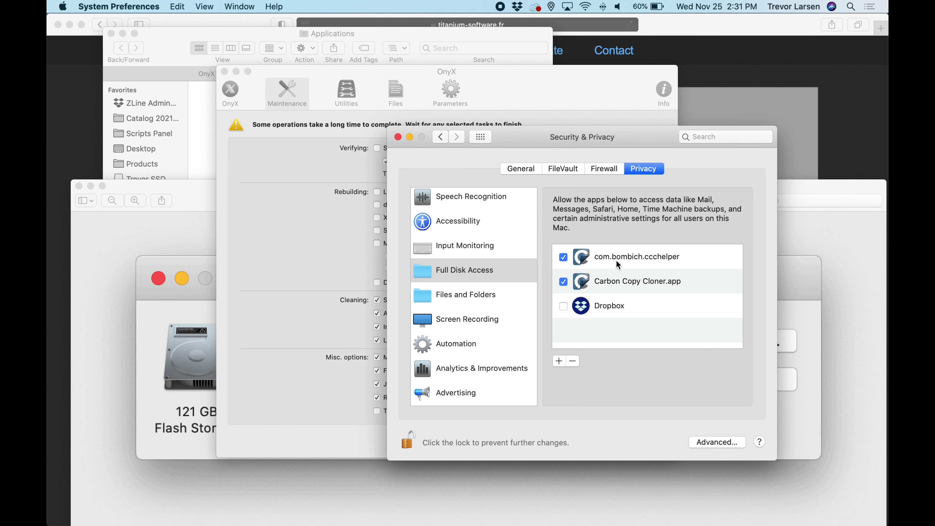
left_click(546, 94)
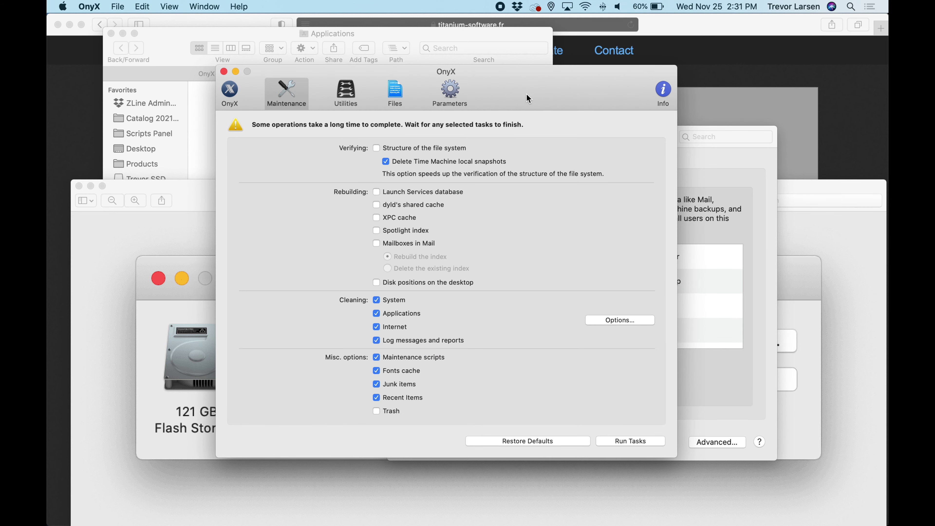
left_click_drag(515, 88, 538, 80)
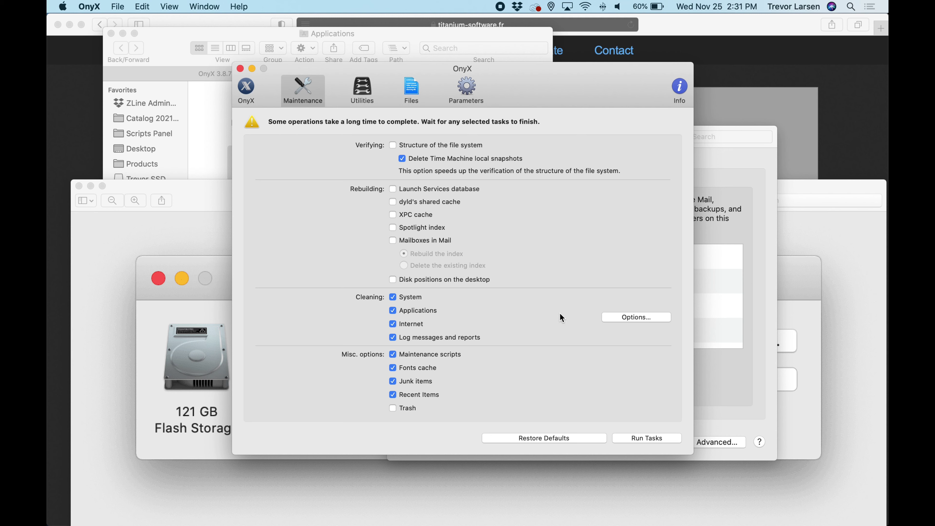
left_click_drag(563, 76, 529, 107)
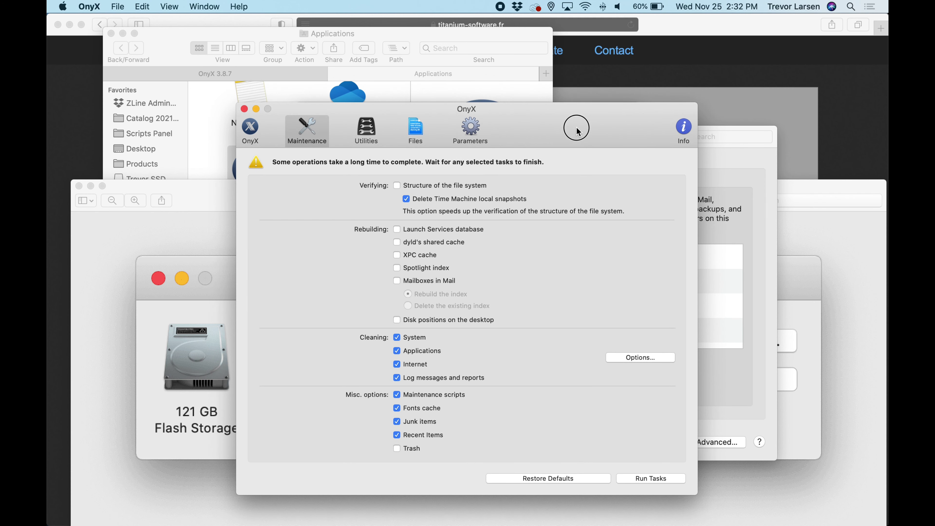
left_click_drag(576, 129, 622, 119)
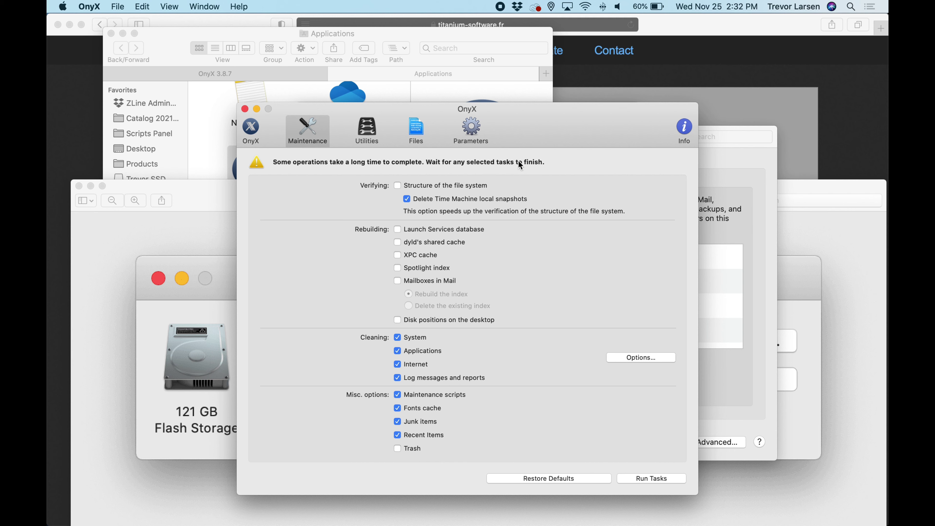
mouse_move(550, 118)
left_mouse_down()
mouse_move(560, 139)
mouse_move(550, 119)
left_mouse_up()
left_click(640, 123)
mouse_move(640, 124)
left_mouse_down()
mouse_move(631, 121)
mouse_move(646, 125)
left_mouse_up()
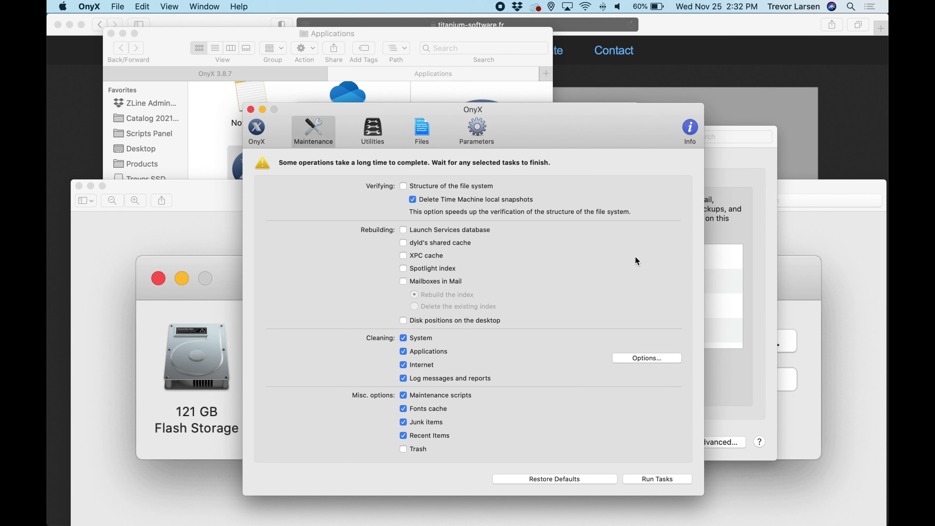